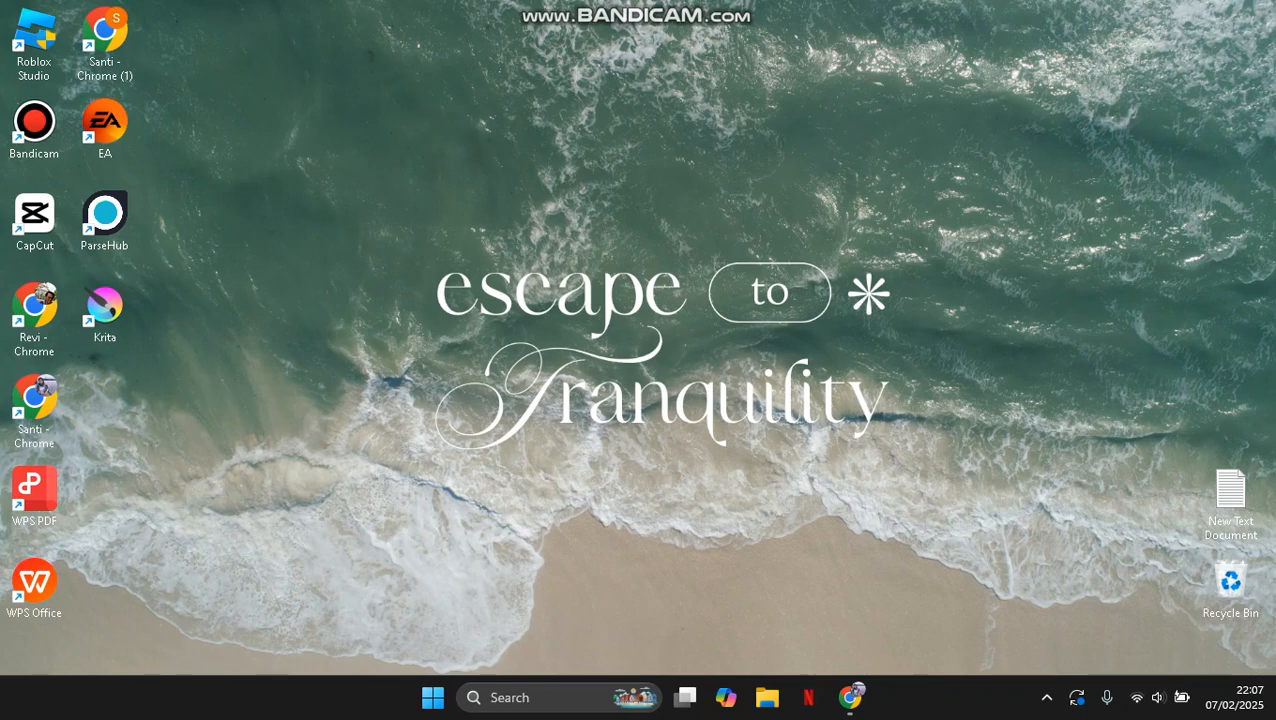
Launch the Registry Editor through the Windows Run dialog.
{"action": "key", "text": "super+r"}
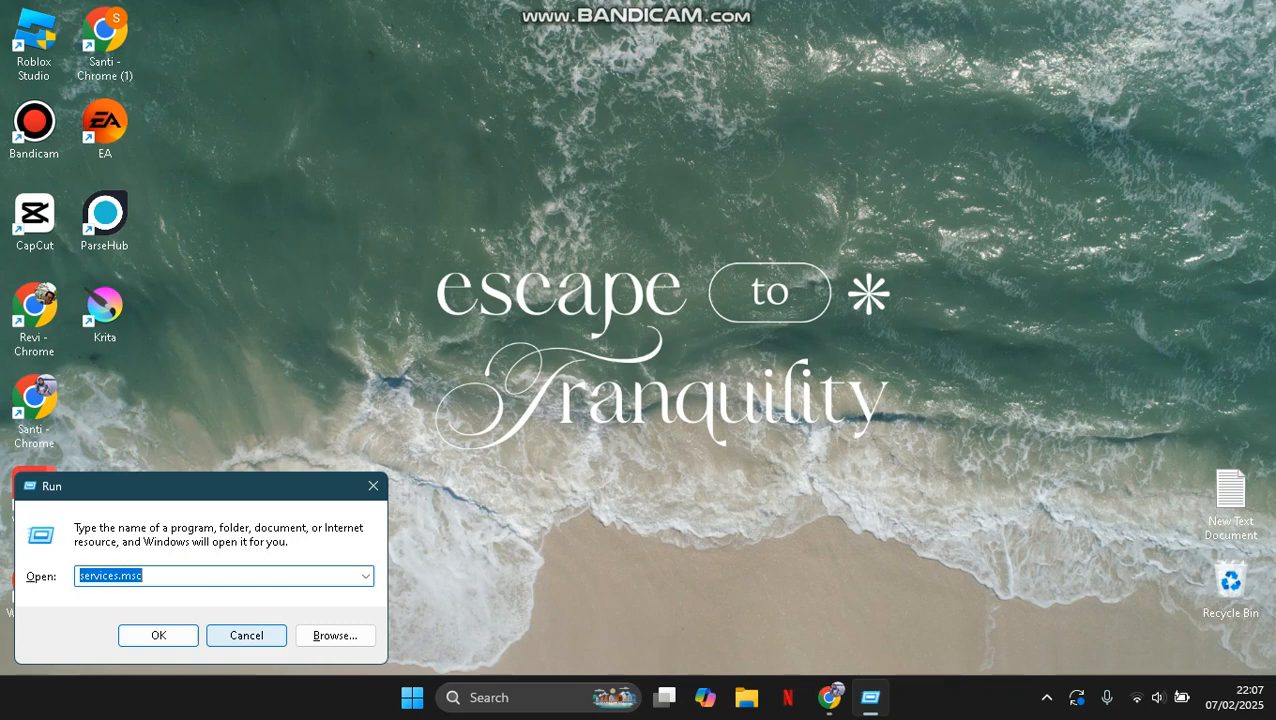
{"action": "type", "text": "reg"}
{"action": "key", "text": "Down"}
{"action": "key", "text": "Return"}
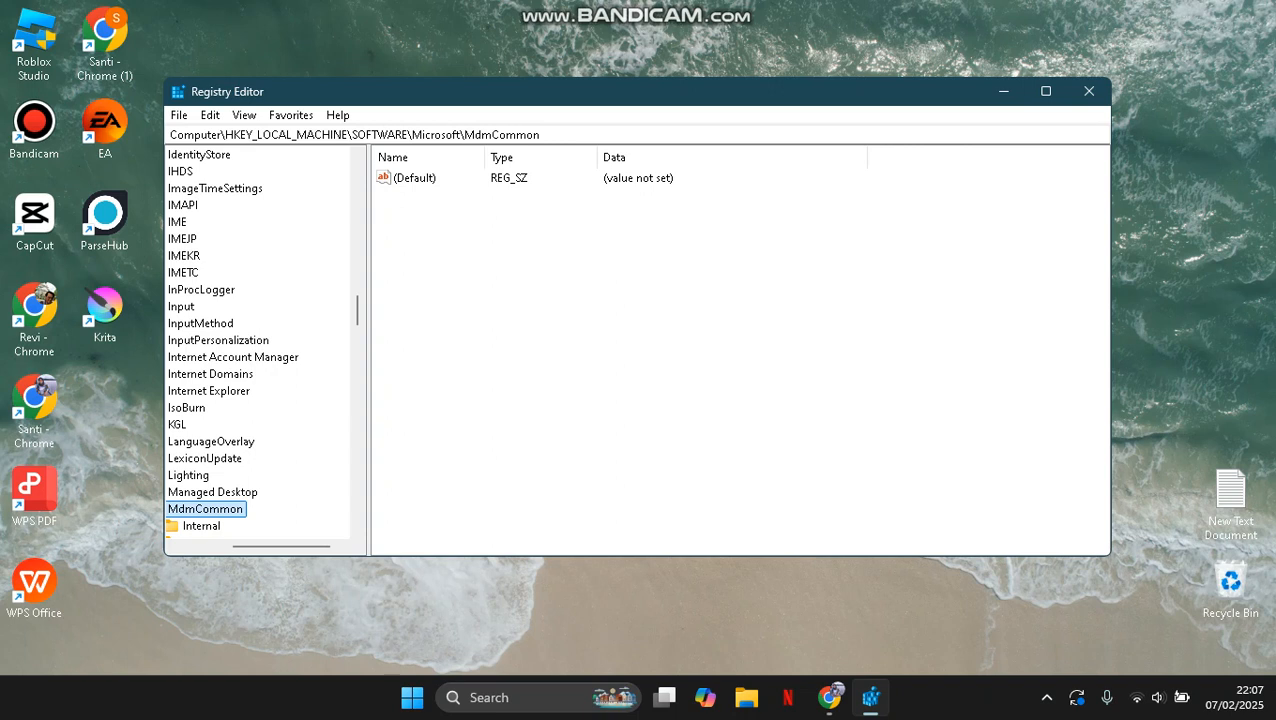
Look through the interface subkeys under HKEY_LOCAL_MACHINE\SYSTEM\CurrentControlSet\Services\Tcpip\Parameters\Interfaces and select the one starting with c3f5dc7e.
{"action": "scroll", "coordinate": [258, 340], "scroll_direction": "down", "scroll_amount": 20}
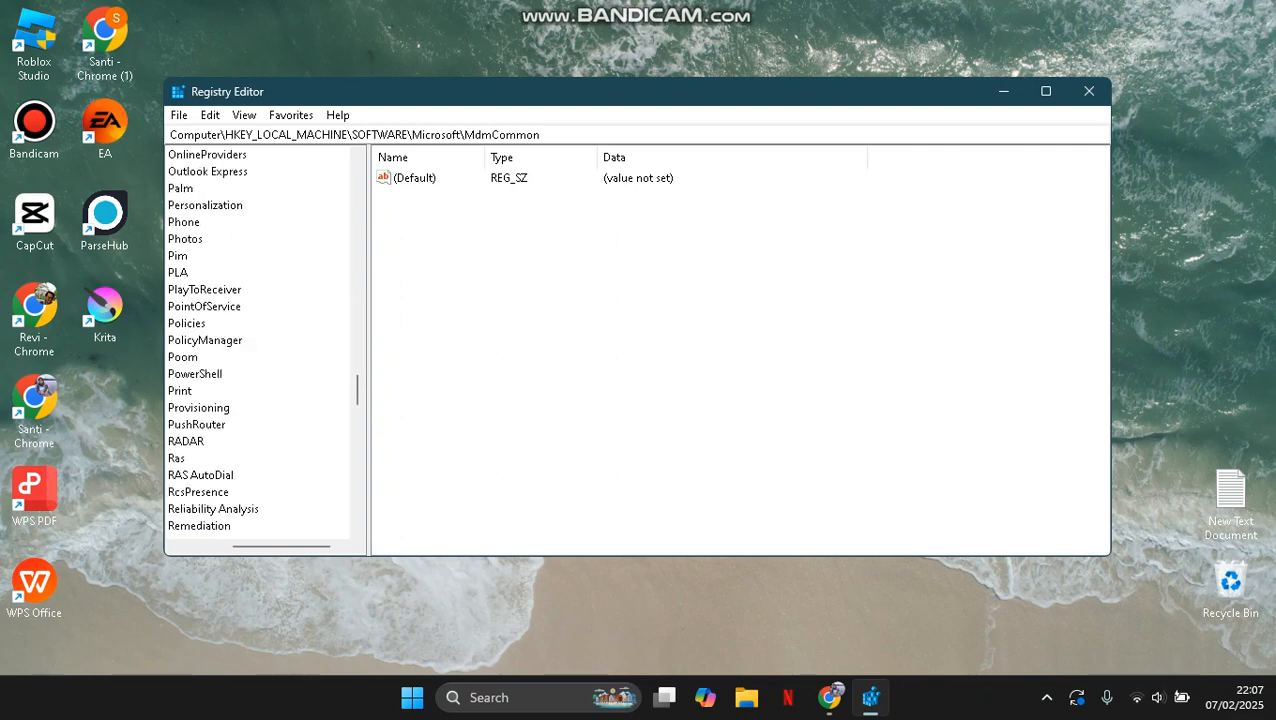
{"action": "scroll", "coordinate": [258, 340], "scroll_direction": "down", "scroll_amount": 15}
{"action": "scroll", "coordinate": [258, 340], "scroll_direction": "down", "scroll_amount": 3}
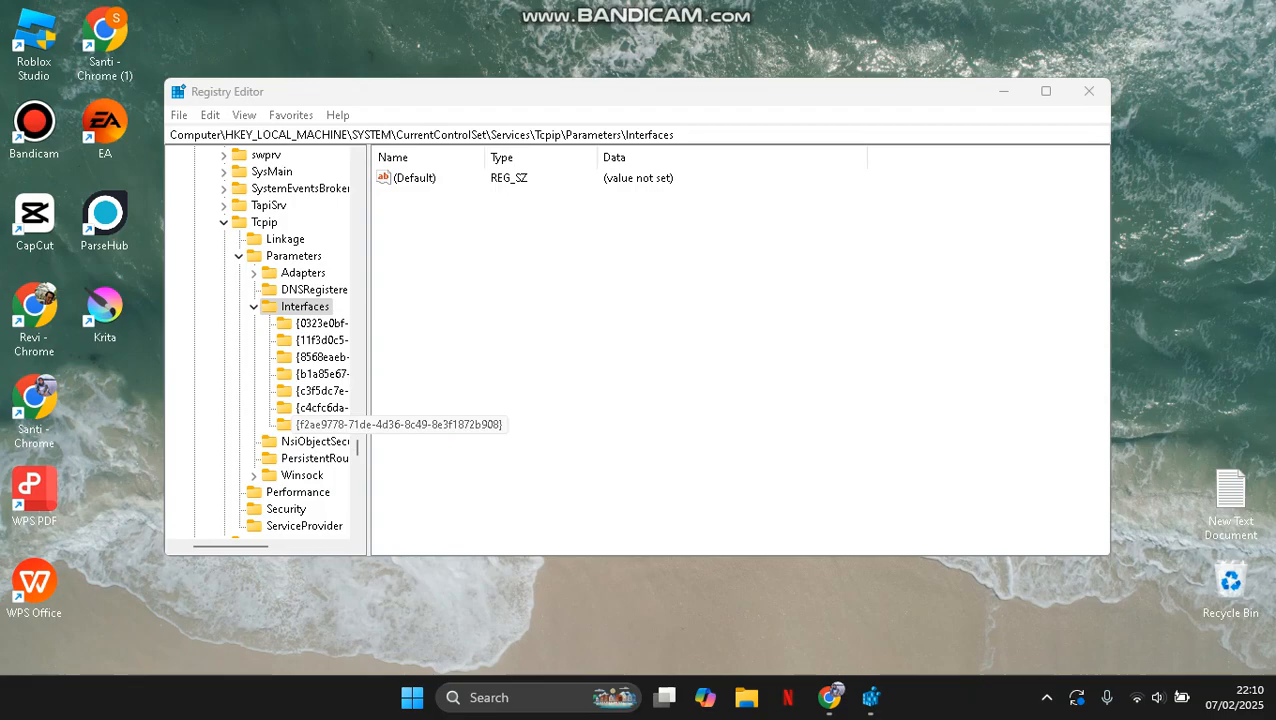
{"action": "left_click", "coordinate": [320, 323]}
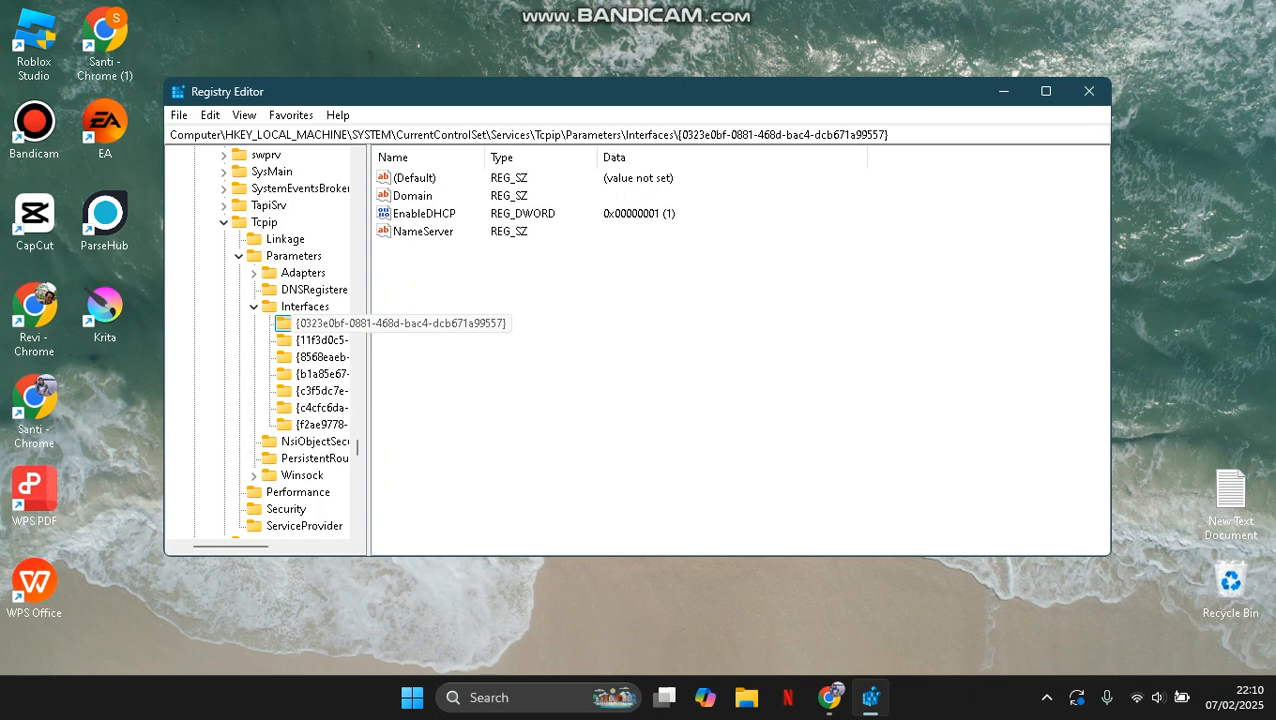
{"action": "left_click", "coordinate": [320, 340]}
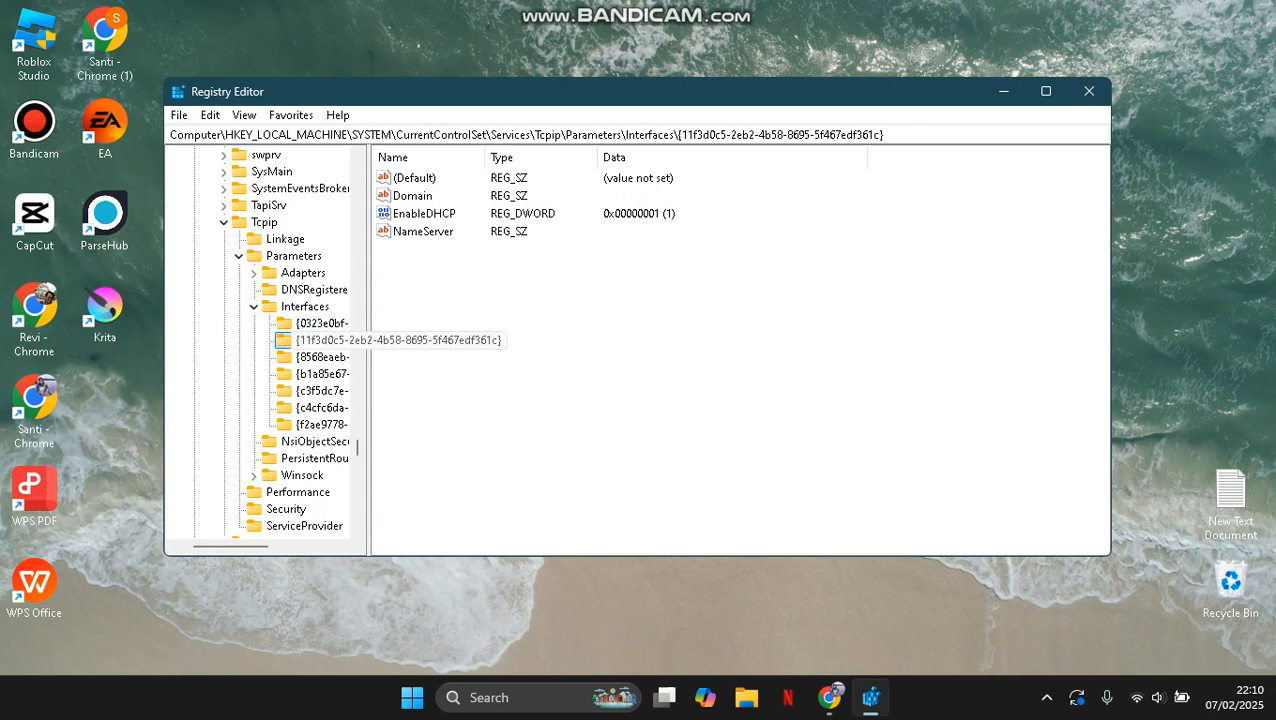
{"action": "left_click", "coordinate": [320, 357]}
{"action": "left_click", "coordinate": [320, 374]}
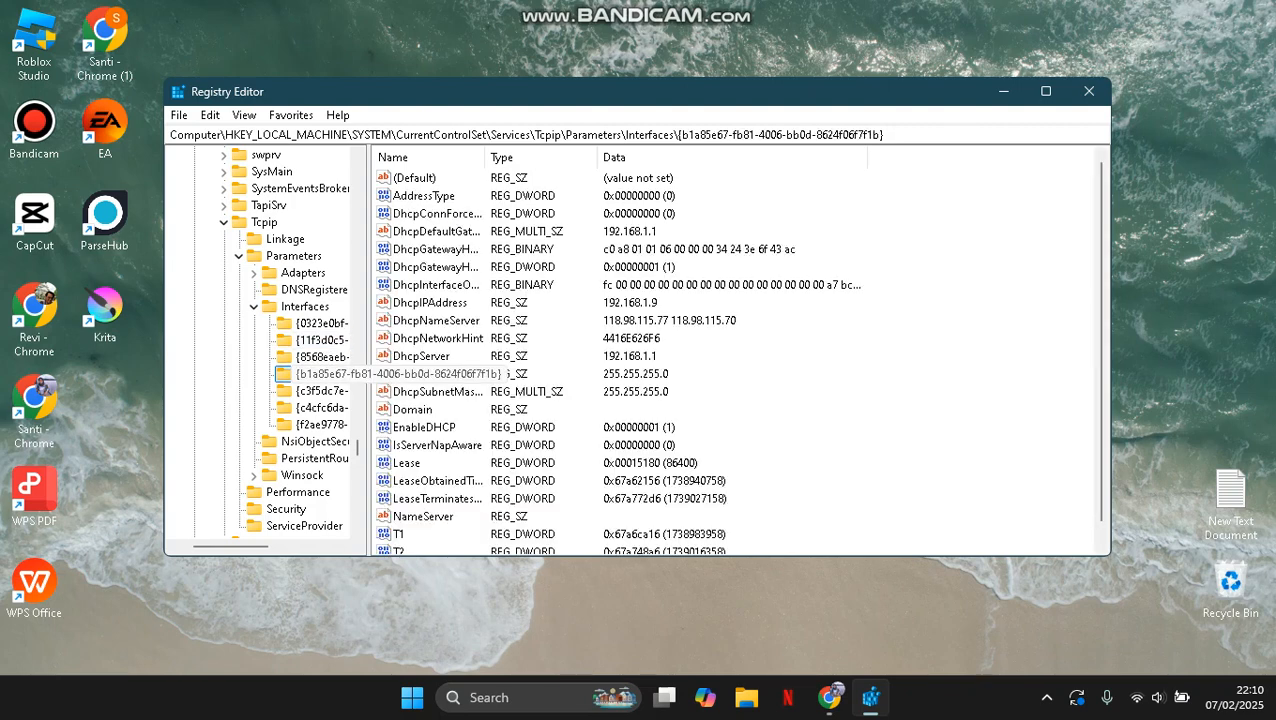
{"action": "left_click", "coordinate": [320, 391]}
{"action": "left_click", "coordinate": [320, 408]}
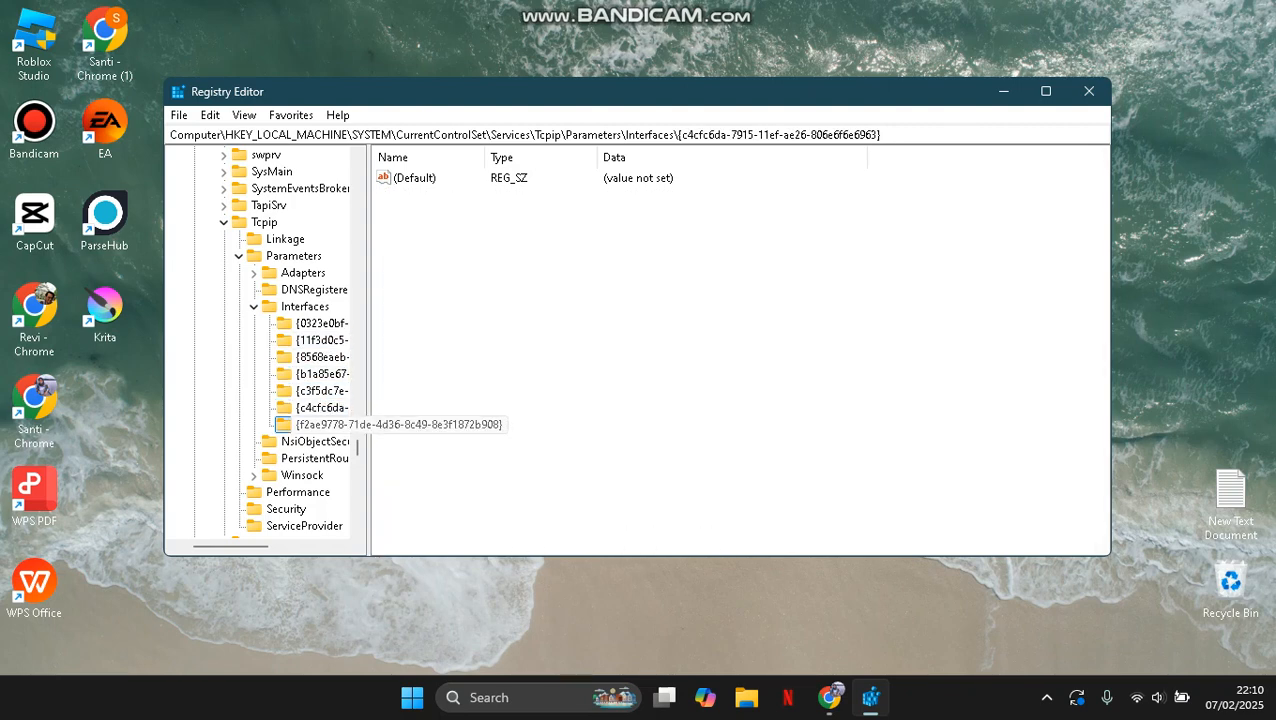
{"action": "left_click", "coordinate": [320, 424]}
{"action": "left_click", "coordinate": [320, 391]}
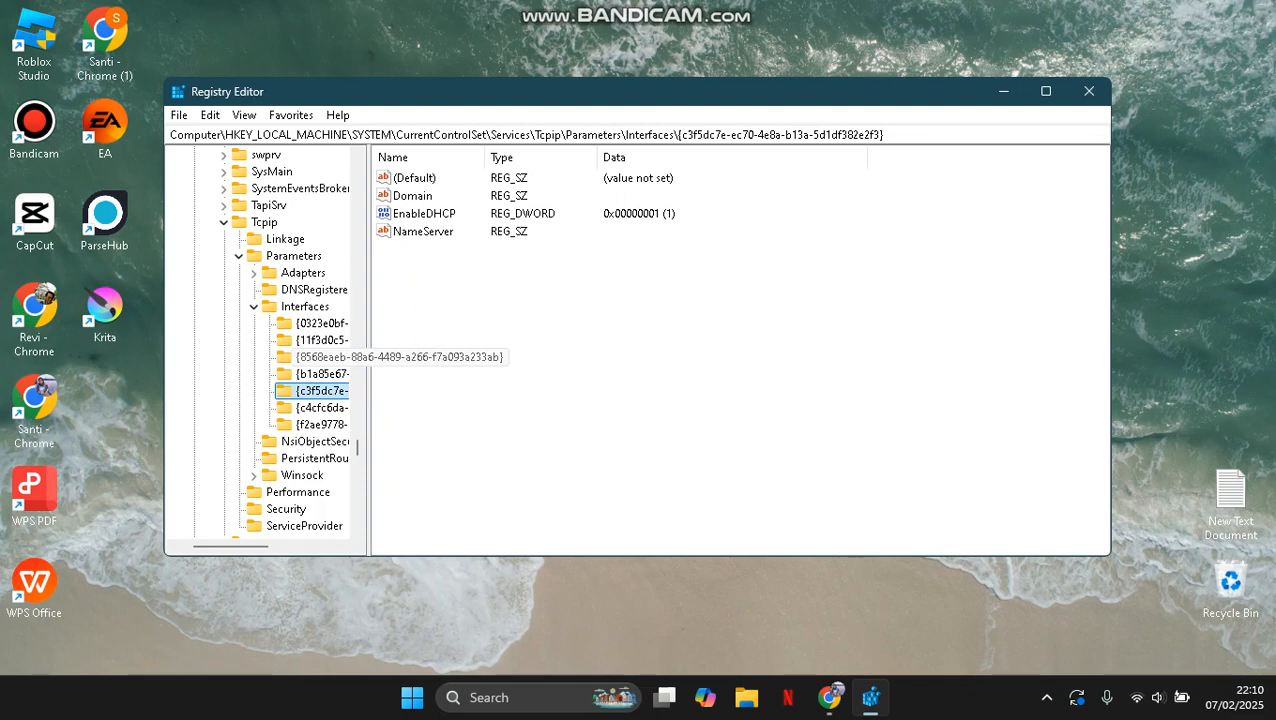
{"action": "right_click", "coordinate": [302, 360]}
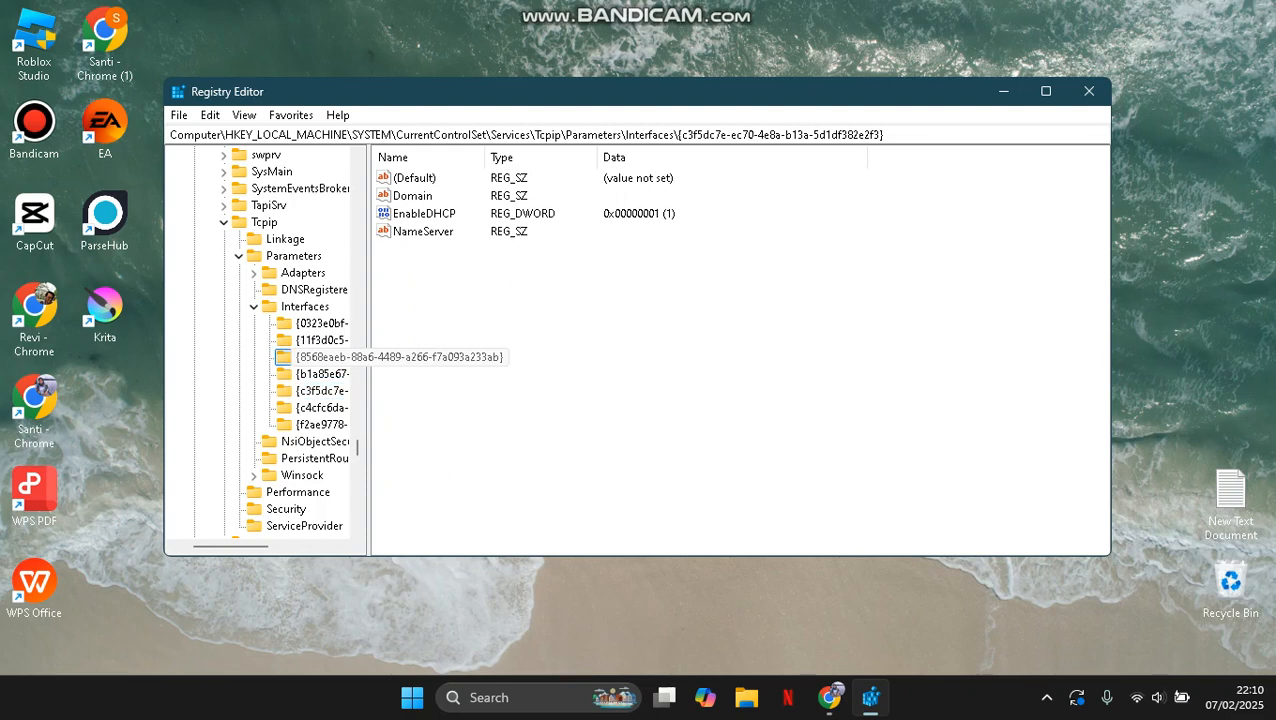
{"action": "right_click", "coordinate": [423, 215]}
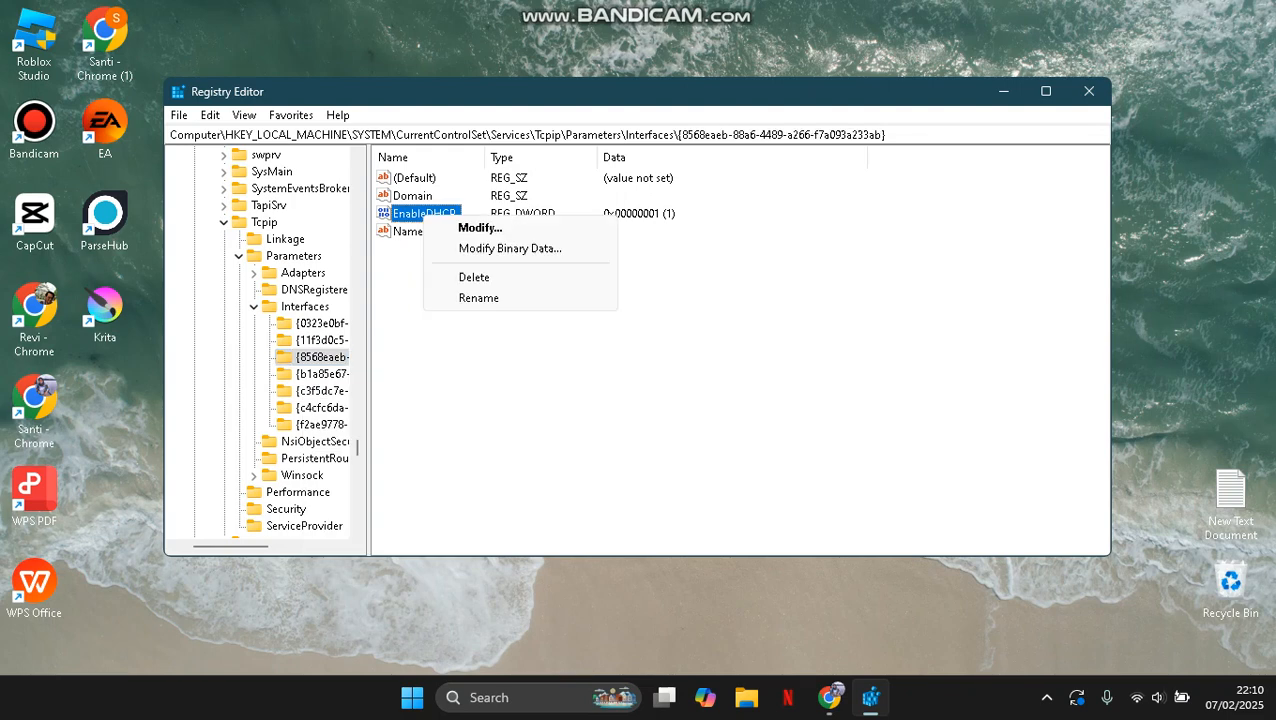
{"action": "left_click", "coordinate": [320, 390]}
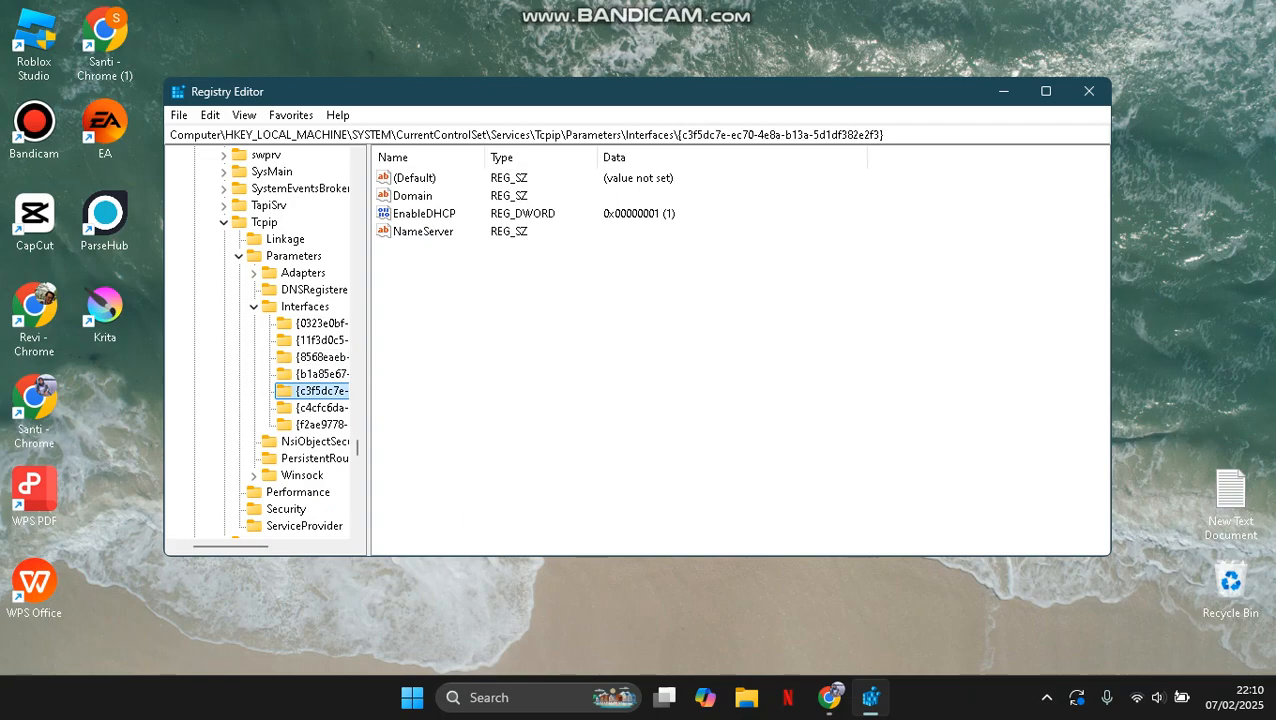
{"action": "right_click", "coordinate": [503, 326]}
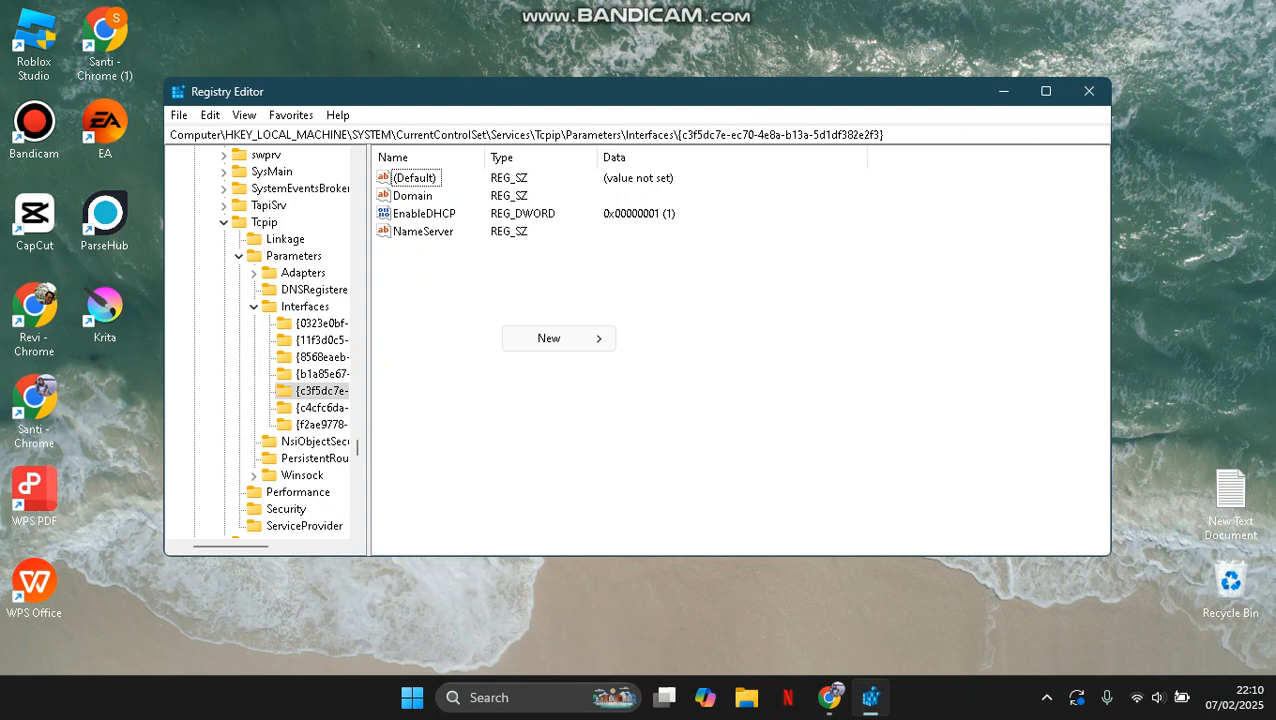
{"action": "mouse_move", "coordinate": [548, 338]}
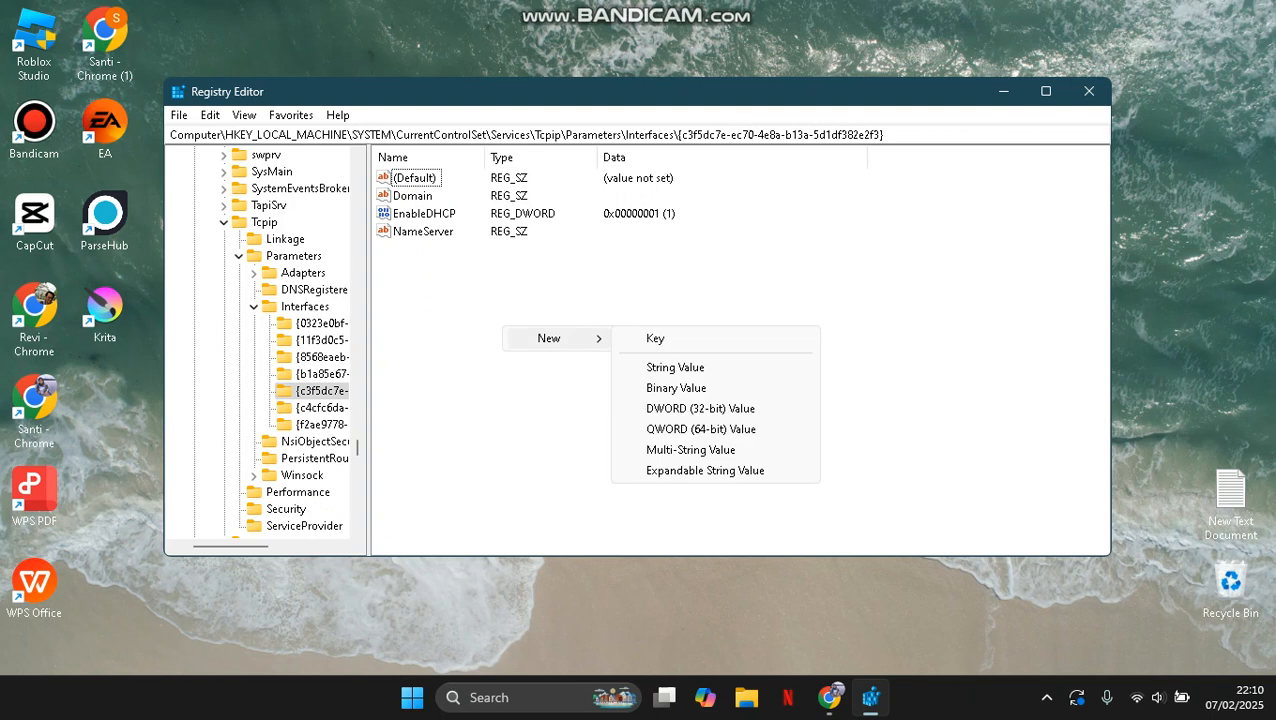
{"action": "key", "text": "Escape"}
{"action": "key", "text": "Escape"}
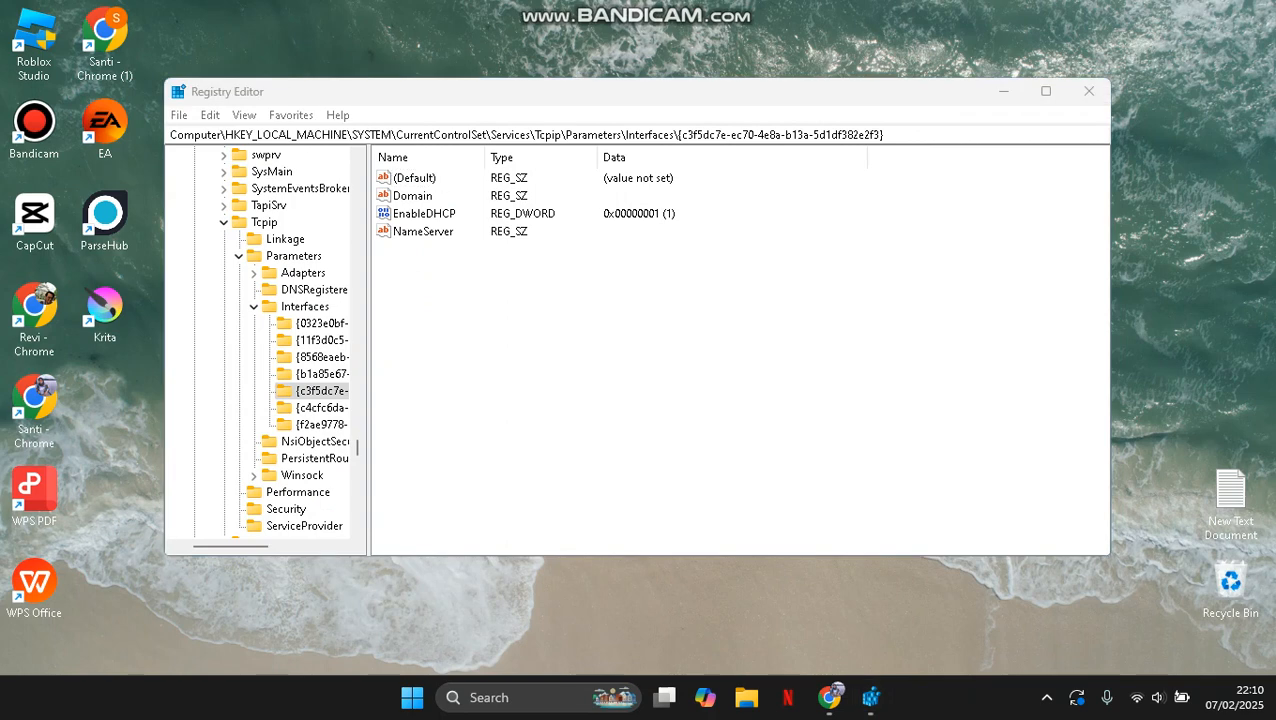
Create a DWORD (32-bit) value named TcpAckFrequency in the c3f5dc7e interface key.
{"action": "right_click", "coordinate": [704, 323]}
{"action": "mouse_move", "coordinate": [750, 333]}
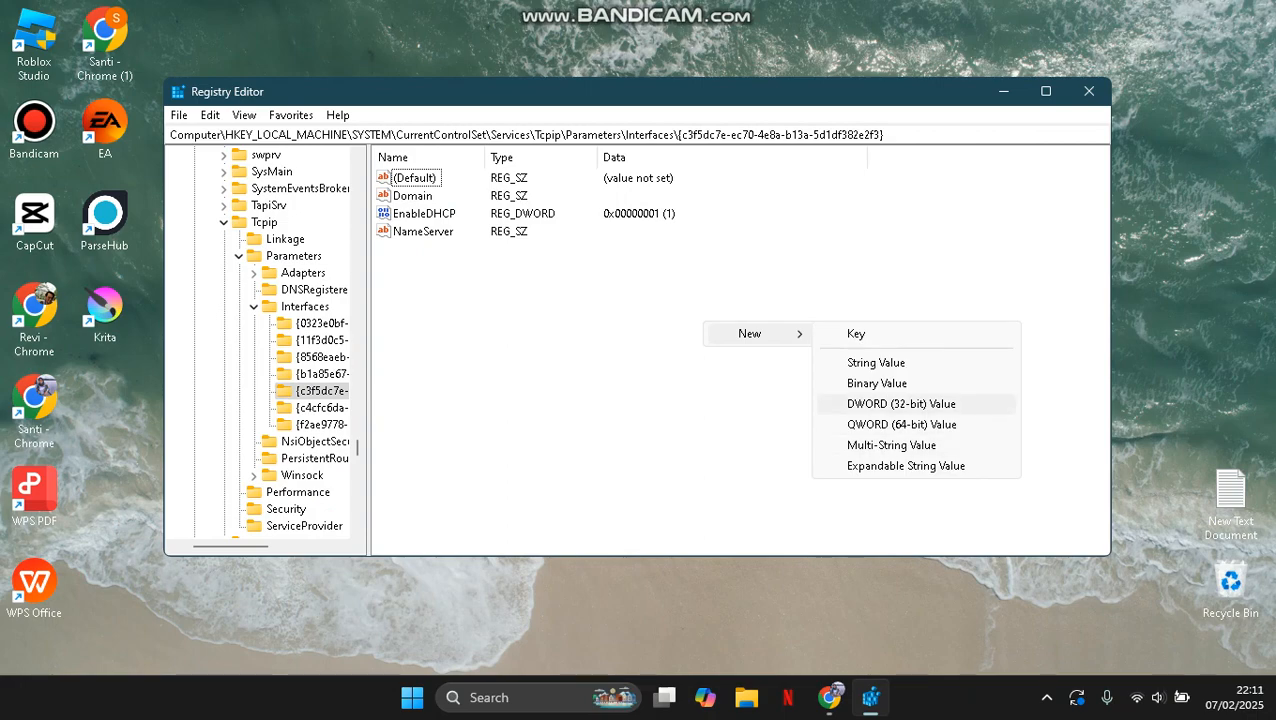
{"action": "left_click", "coordinate": [901, 403]}
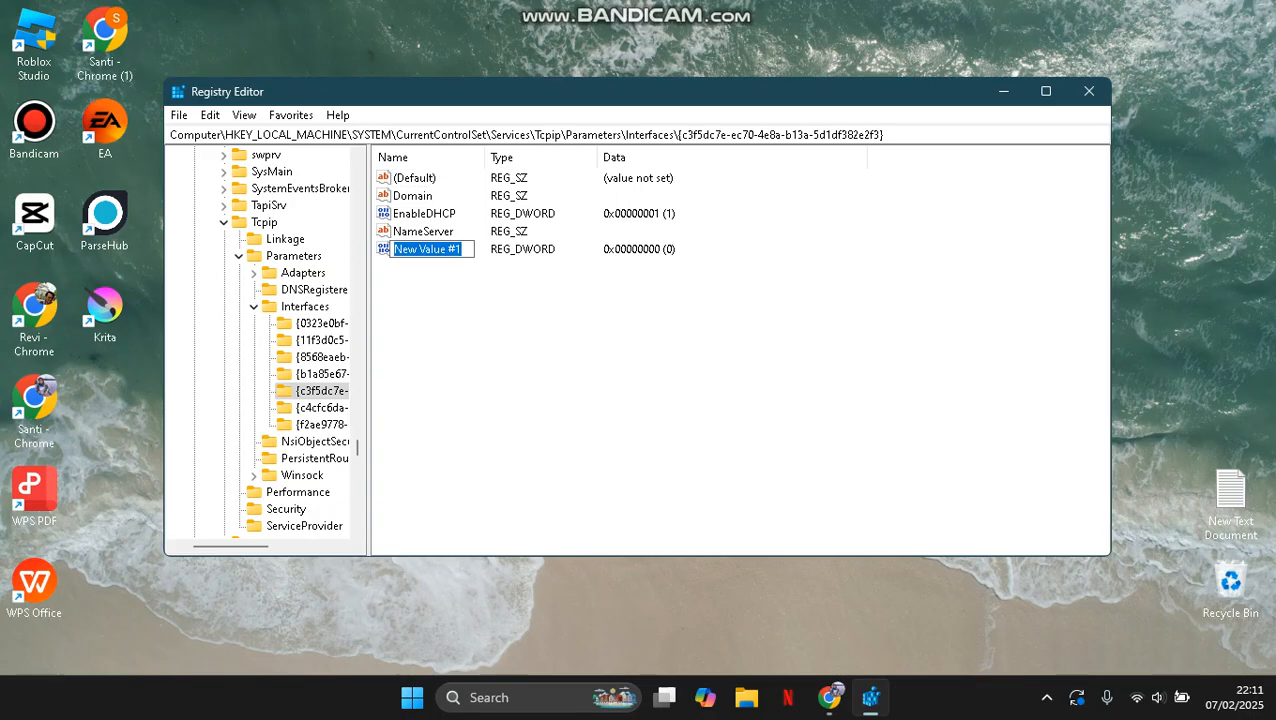
{"action": "type", "text": "Tc"}
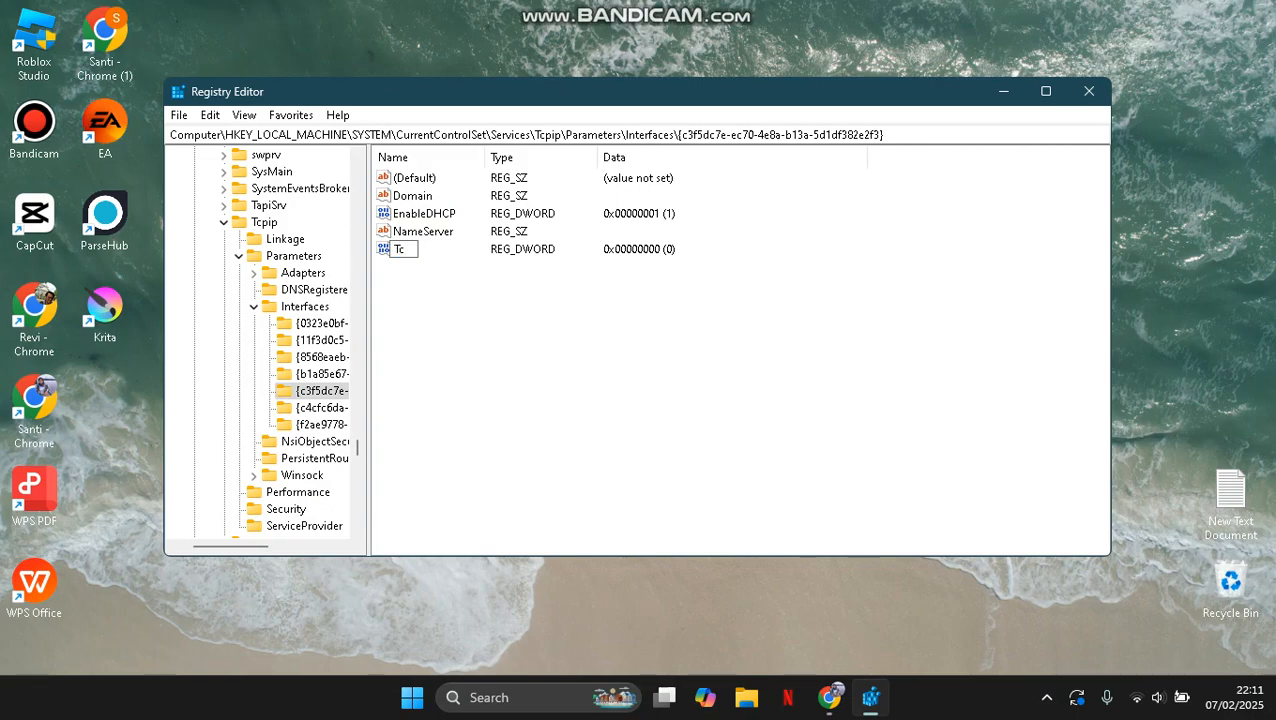
{"action": "type", "text": "pAckFrequency"}
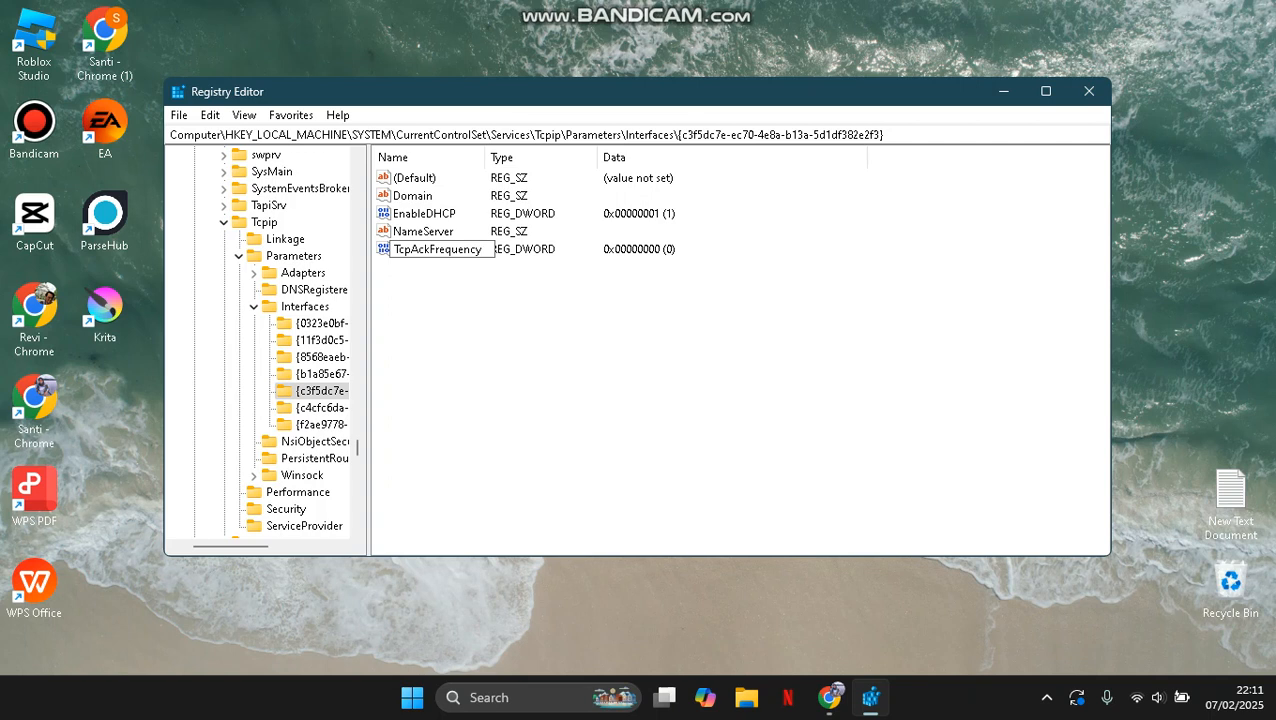
{"action": "key", "text": "Return"}
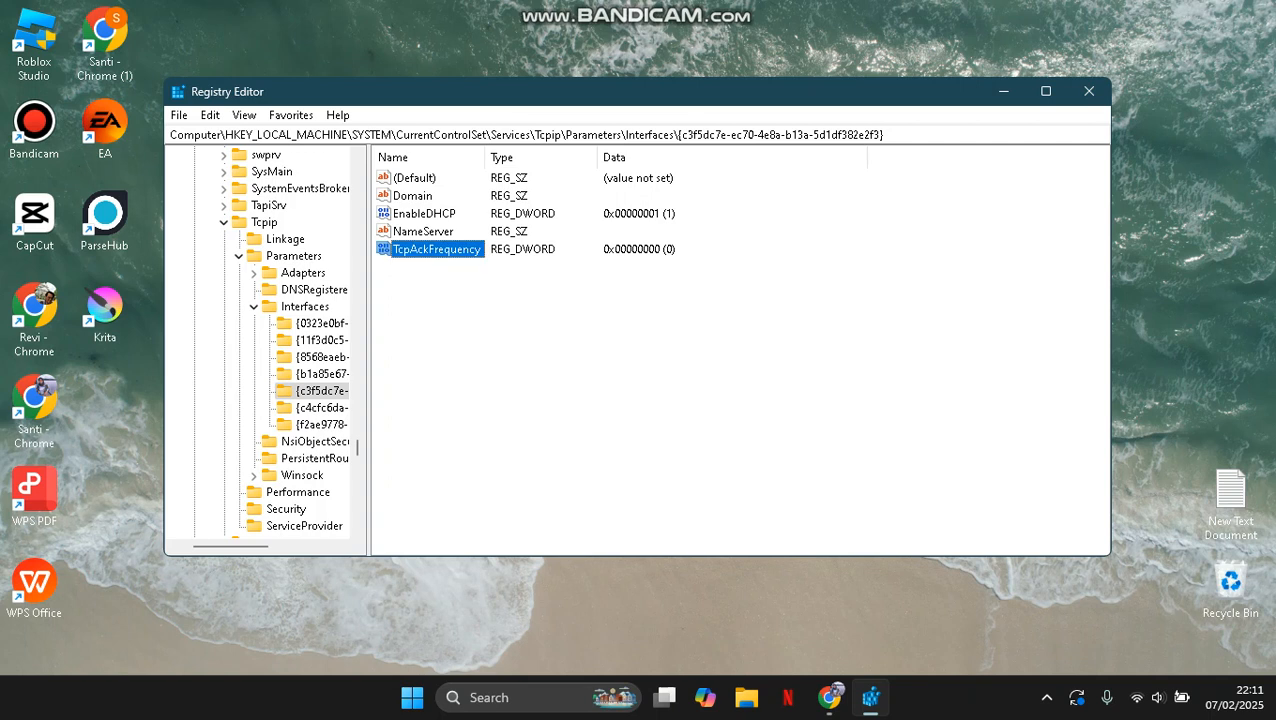
Try to set the value data of TcpAckFrequency to 1.
{"action": "key", "text": "Return"}
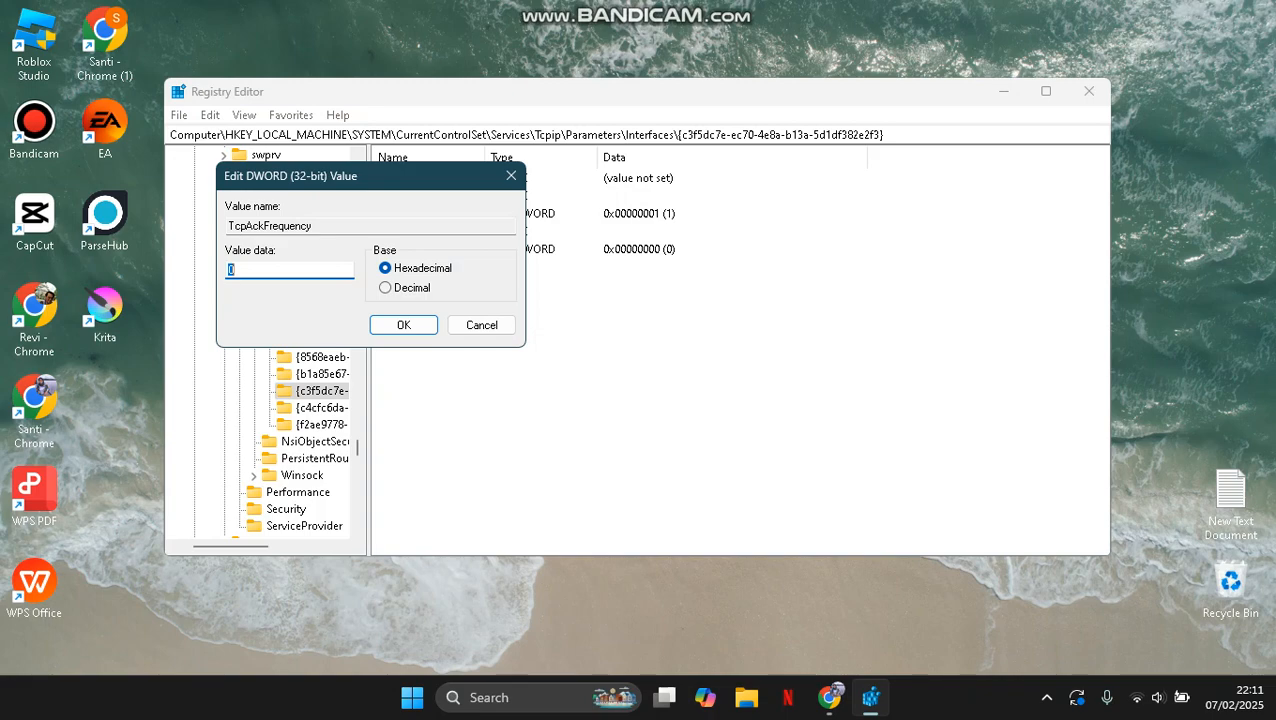
{"action": "type", "text": "1"}
{"action": "key", "text": "Return"}
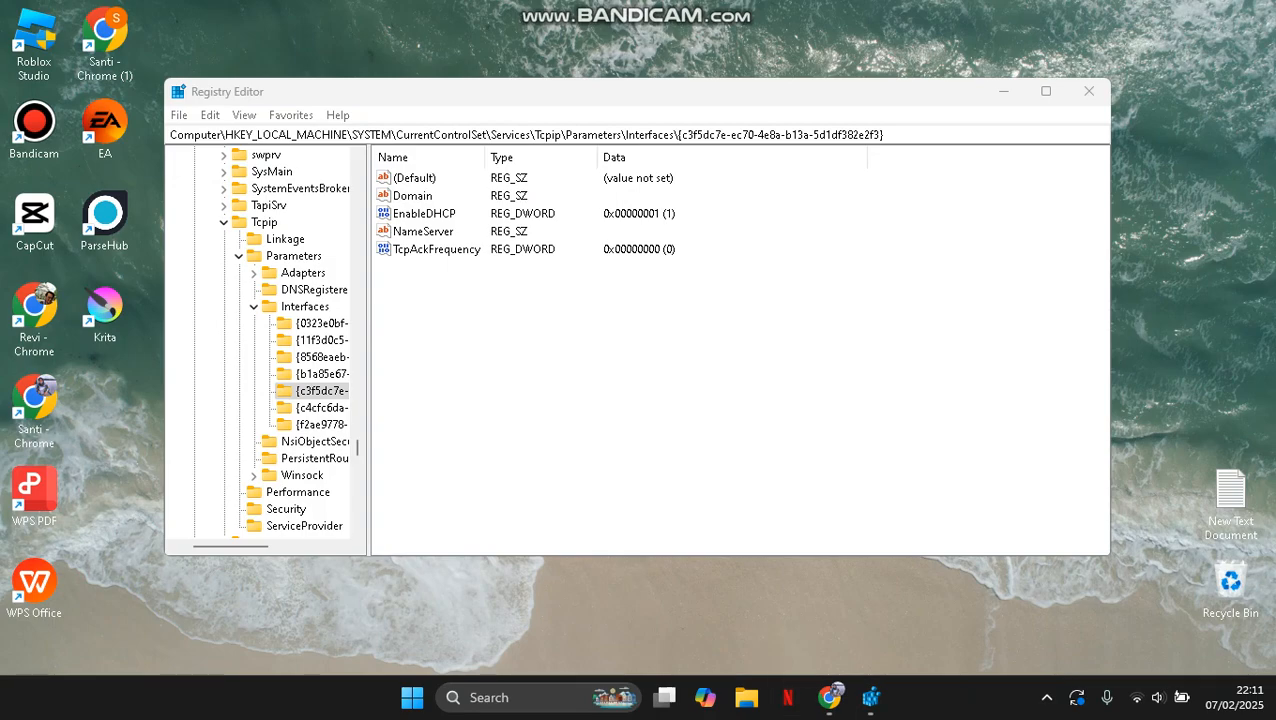
Add another DWORD value named TCPNoDelay to the c3f5dc7e interface key and set its value data to 1.
{"action": "right_click", "coordinate": [561, 370]}
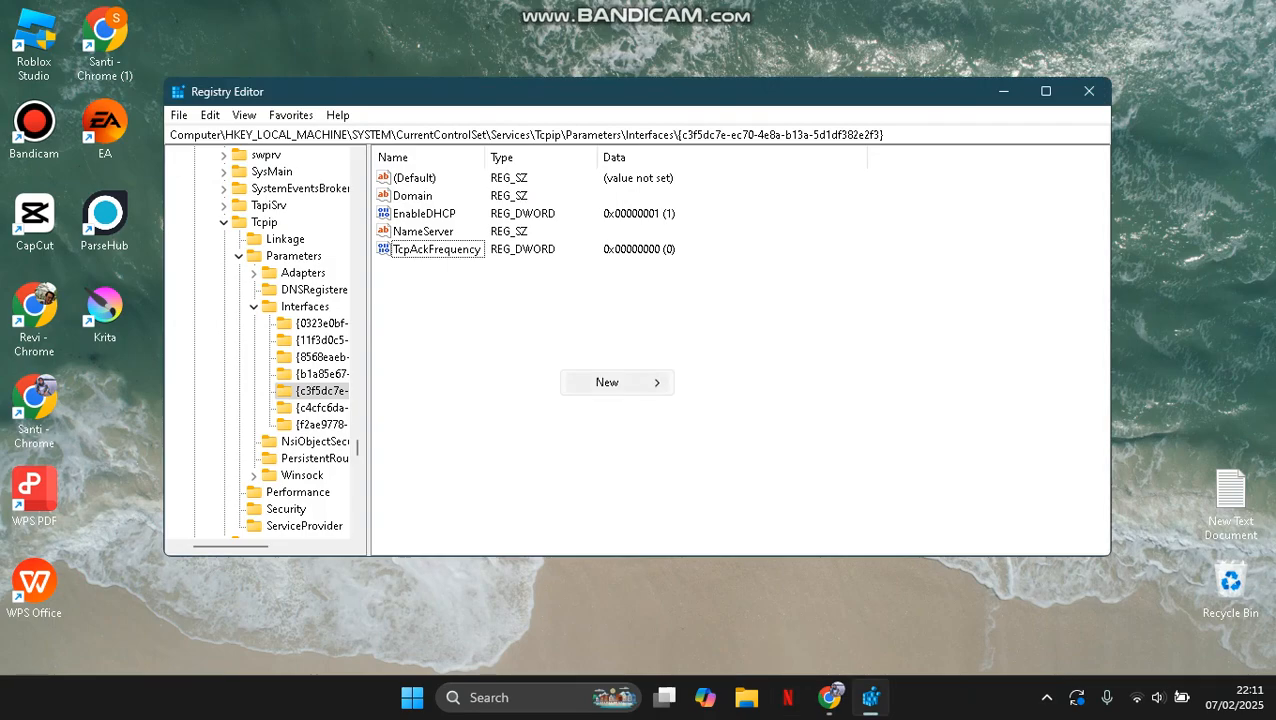
{"action": "mouse_move", "coordinate": [610, 383]}
{"action": "left_click", "coordinate": [758, 452]}
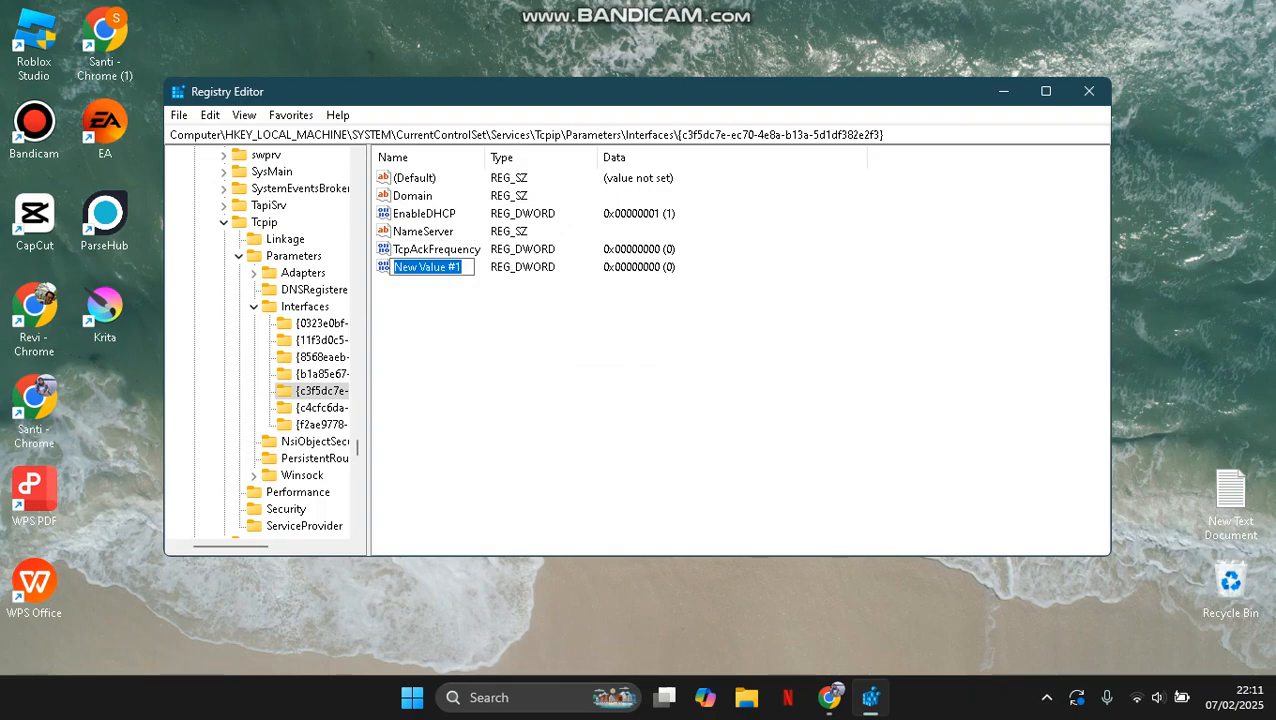
{"action": "type", "text": "TC"}
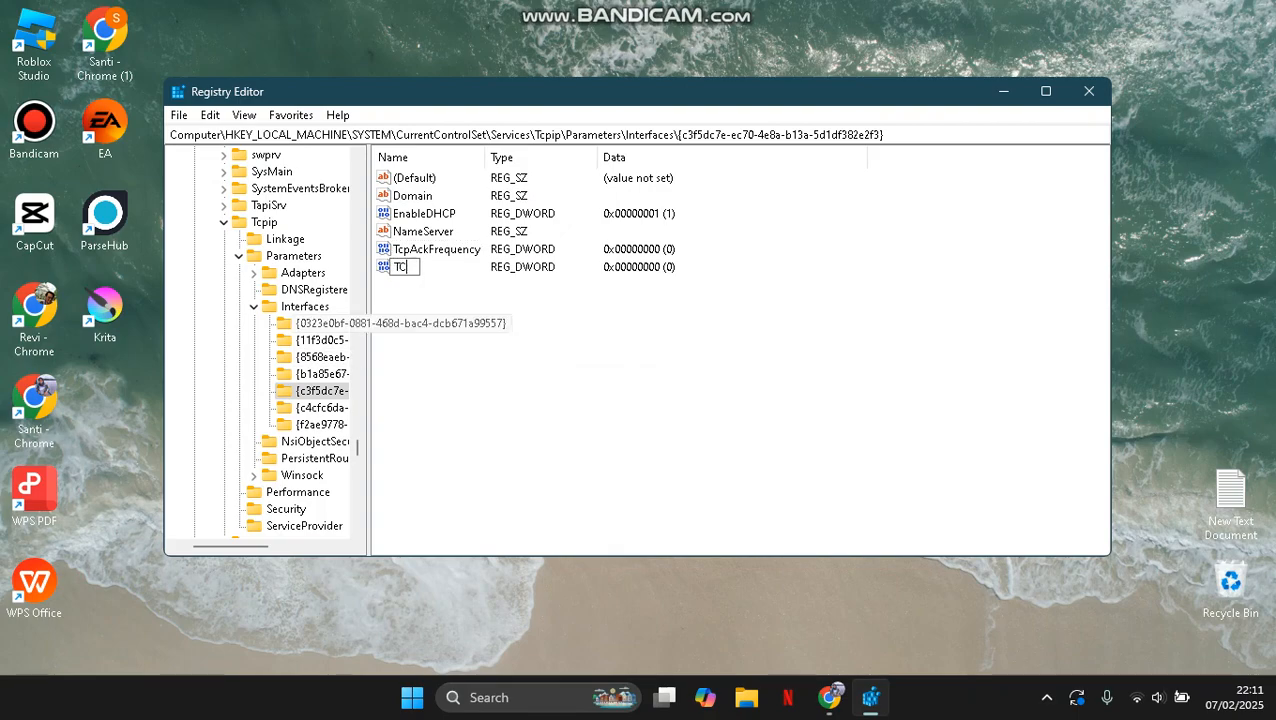
{"action": "type", "text": "PNoDelay"}
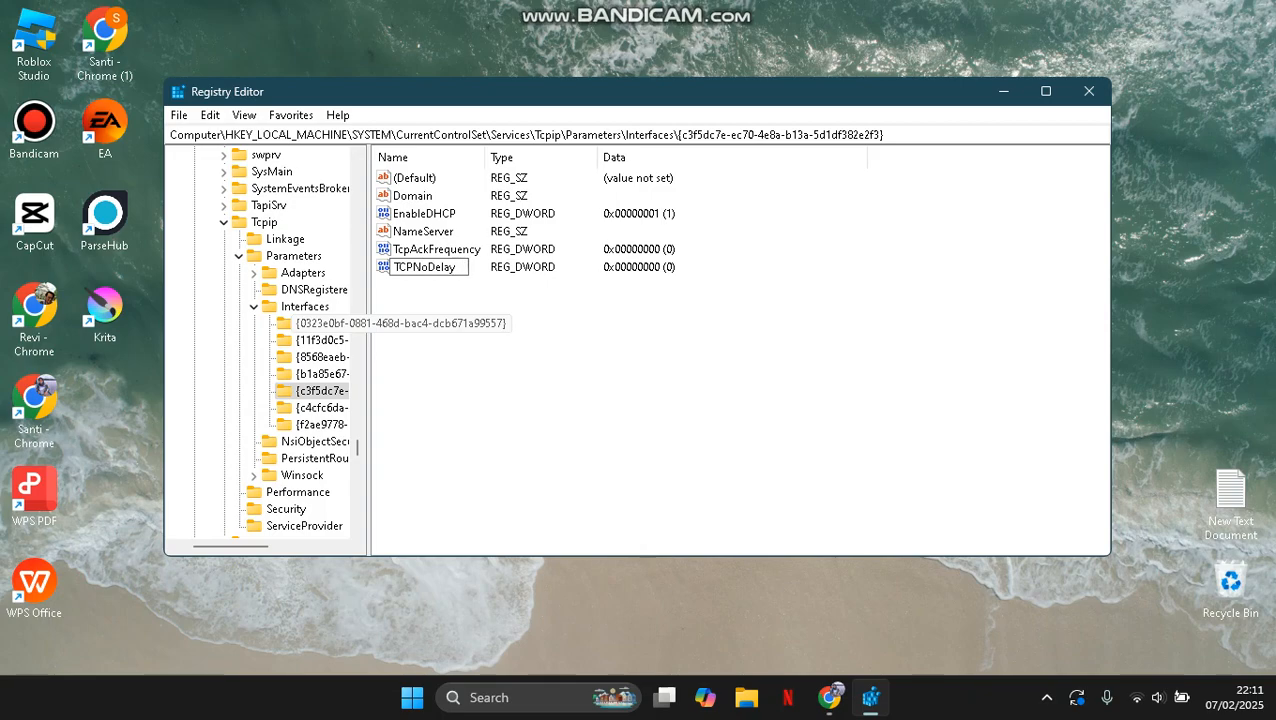
{"action": "key", "text": "Return"}
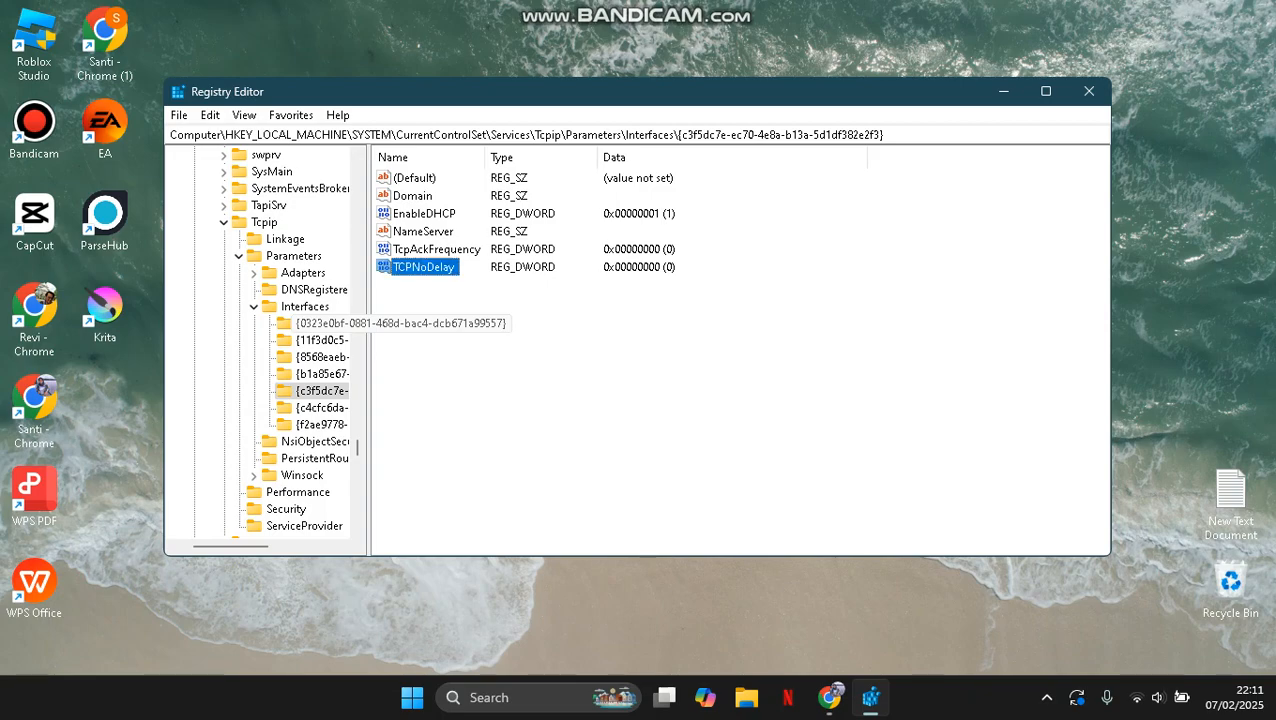
{"action": "key", "text": "Return"}
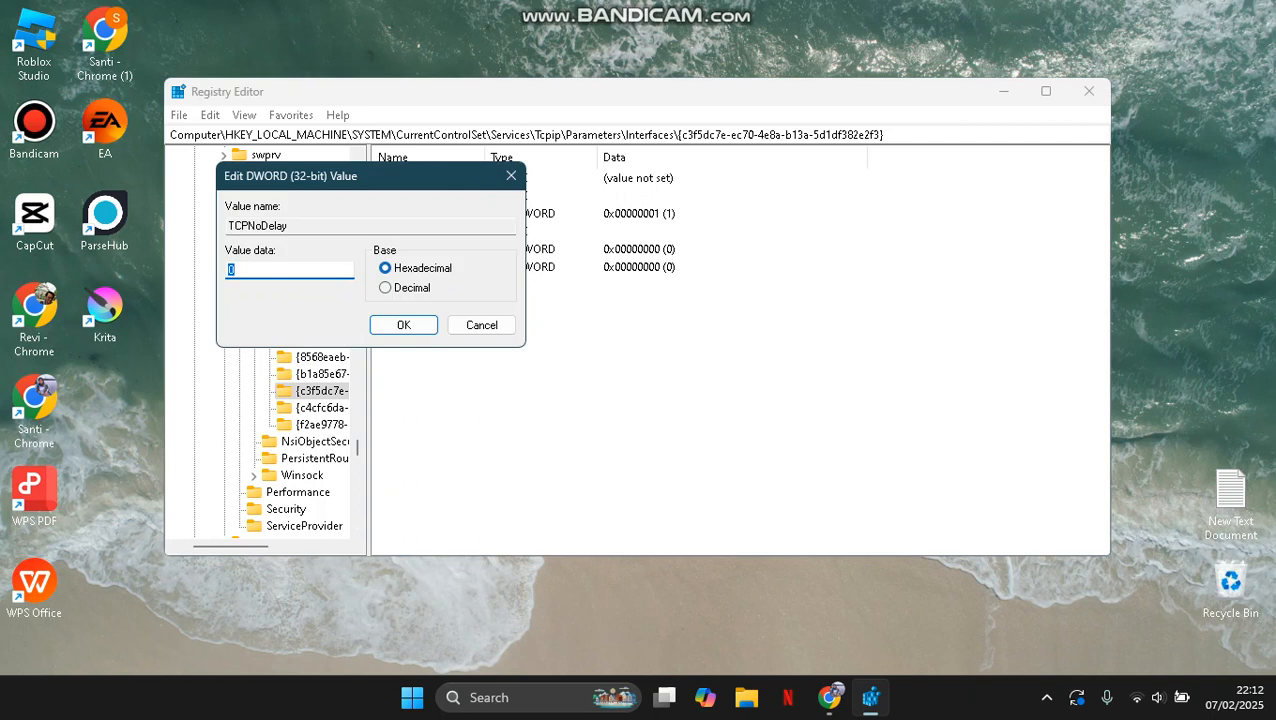
{"action": "type", "text": "1"}
{"action": "key", "text": "Return"}
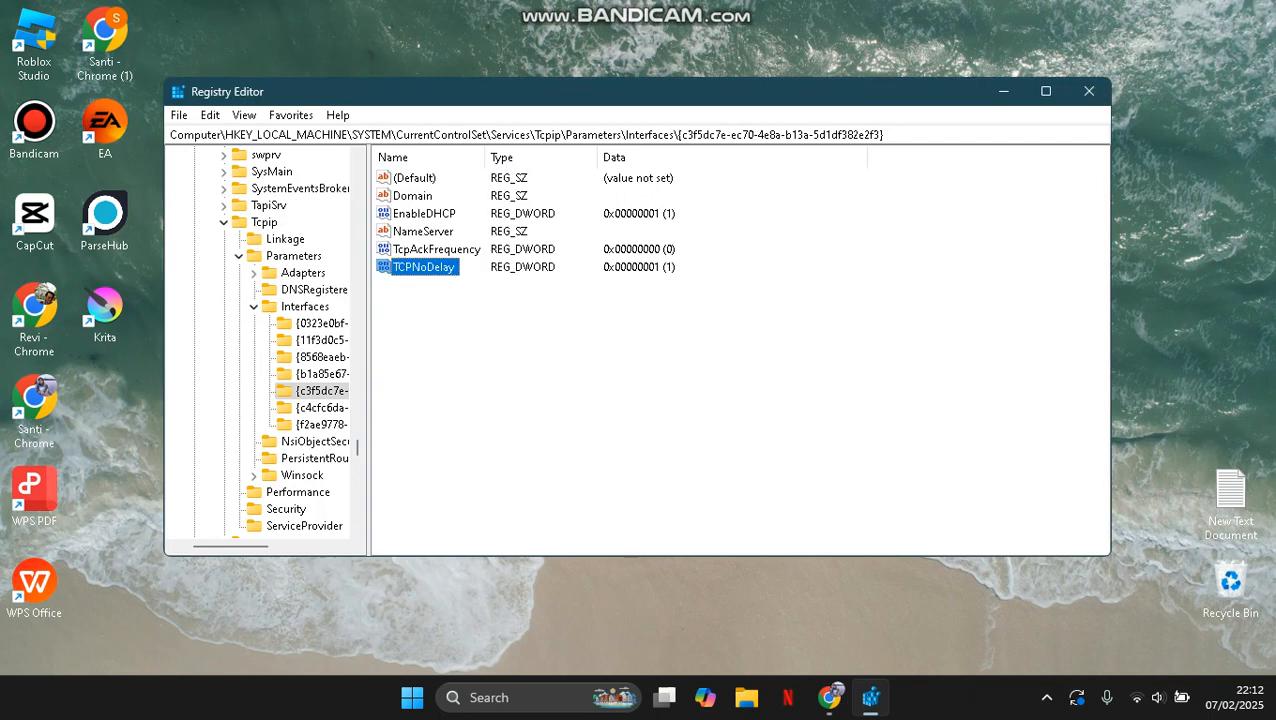